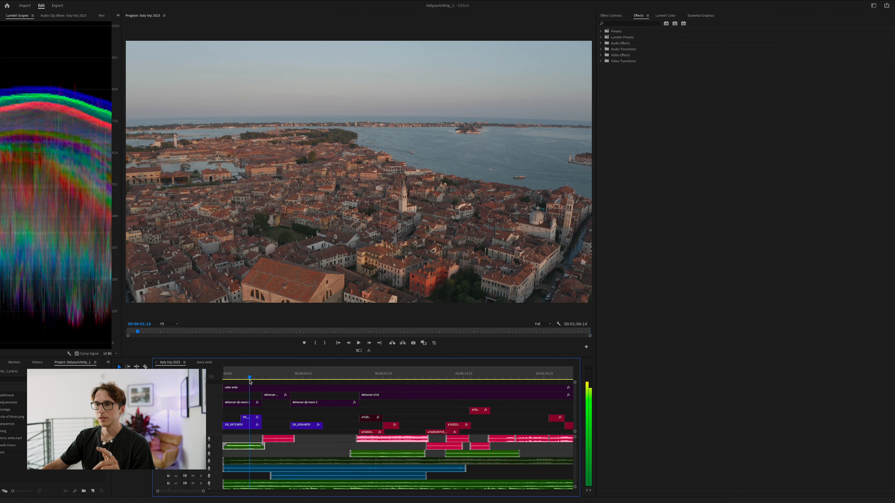
Show the effect settings of the first dehancer dji mavic 2 adjustment layer and enable that layer
drag(249, 381, 430, 403)
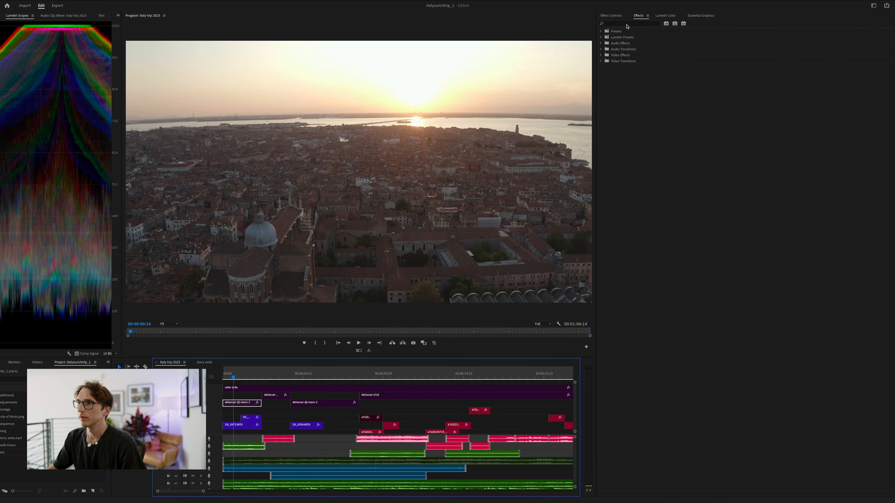
click(612, 16)
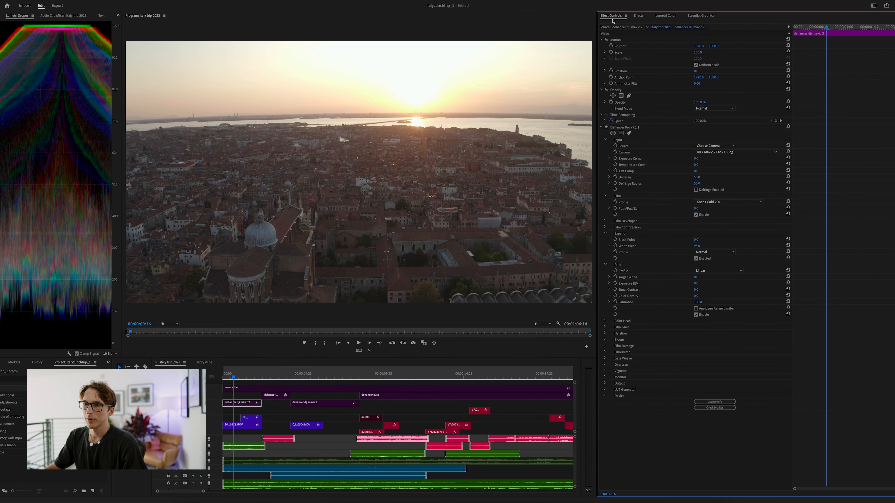
click(247, 402)
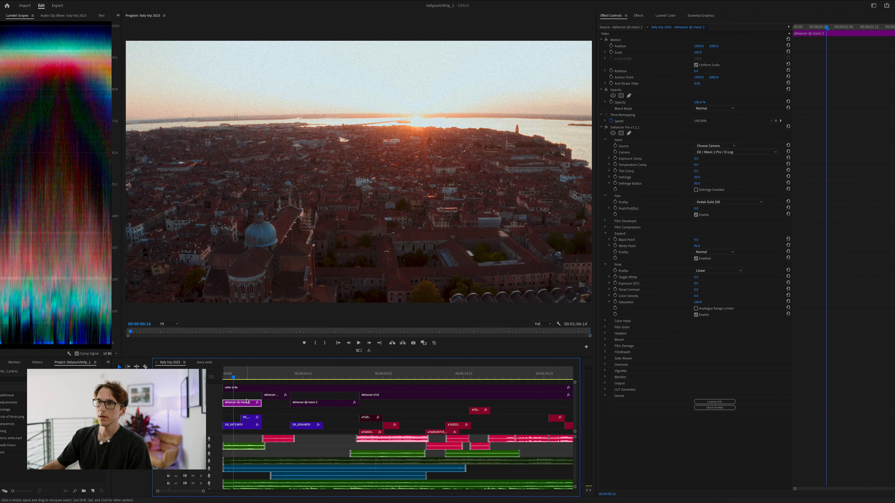
Toggle the existing Dehancer Pro effect on the first adjustment layer to compare the grade, and leave it switched off
click(606, 127)
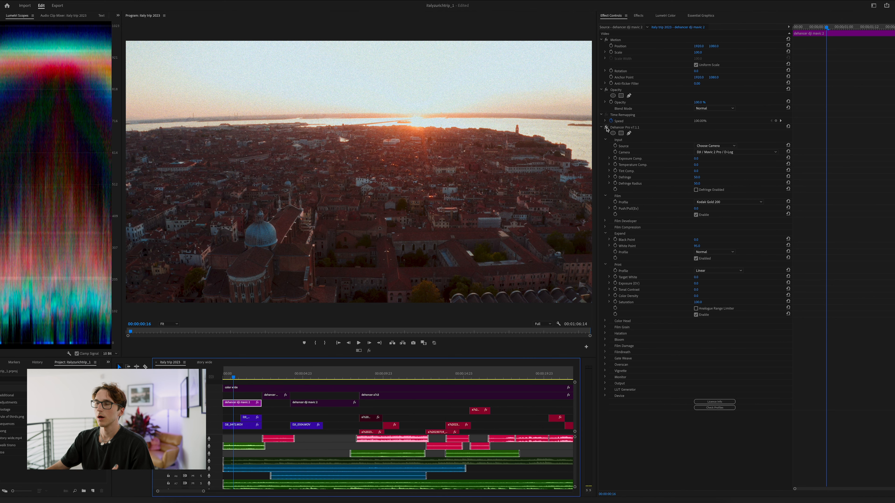
click(606, 127)
click(606, 128)
click(607, 128)
click(606, 127)
Search the effects for "dehancer" and apply Dehancer Pro v7.1.1 to the first dehancer dji mavic 2 adjustment layer
click(638, 15)
click(632, 25)
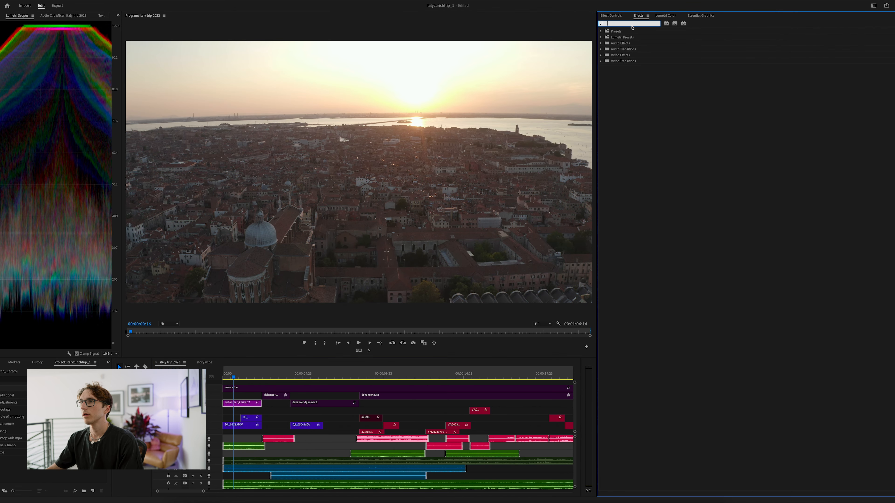
text(dehancer)
drag(635, 77, 246, 403)
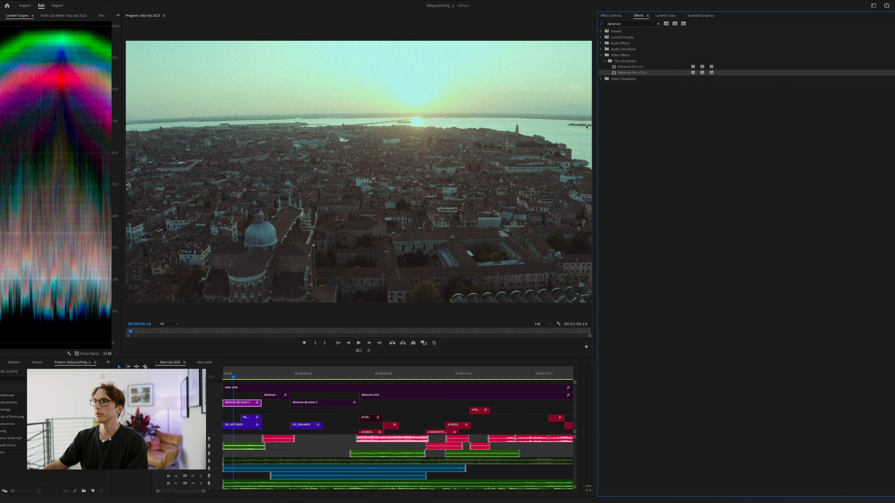
Set the new Dehancer effect's input source to Choose Camera and its camera to DJI / Mavic 2 Pro / D-Log
click(610, 16)
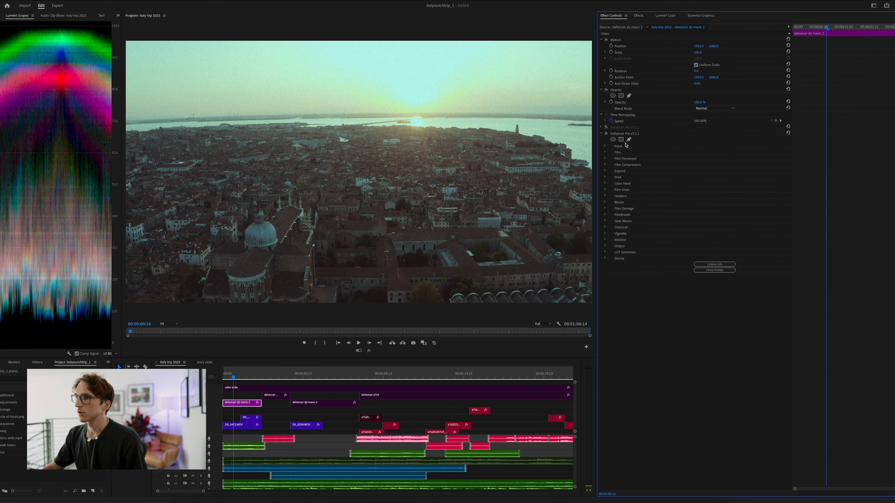
click(605, 146)
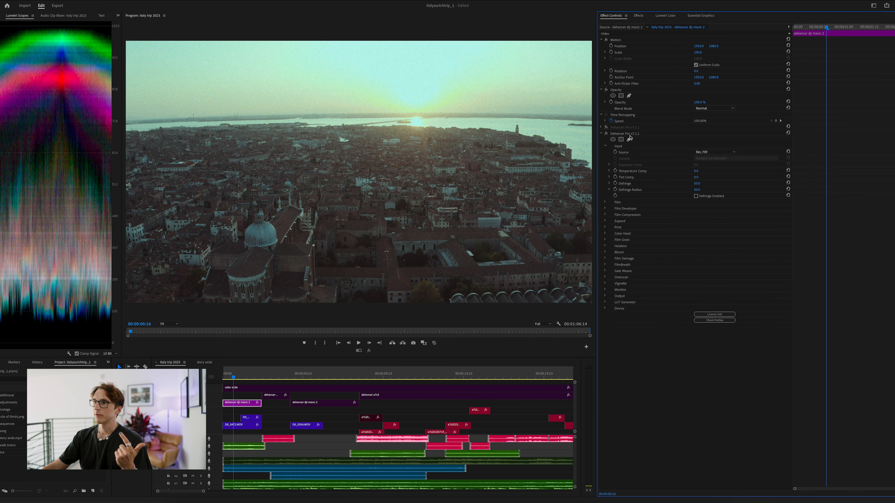
click(715, 153)
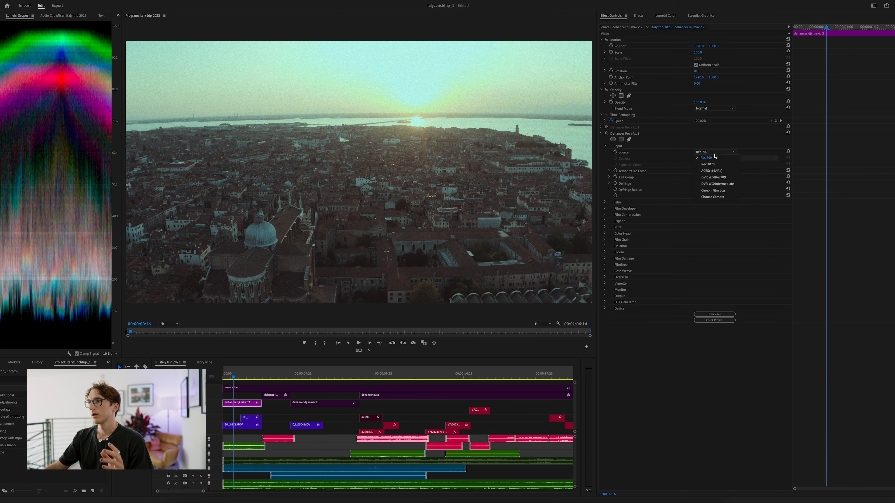
click(713, 198)
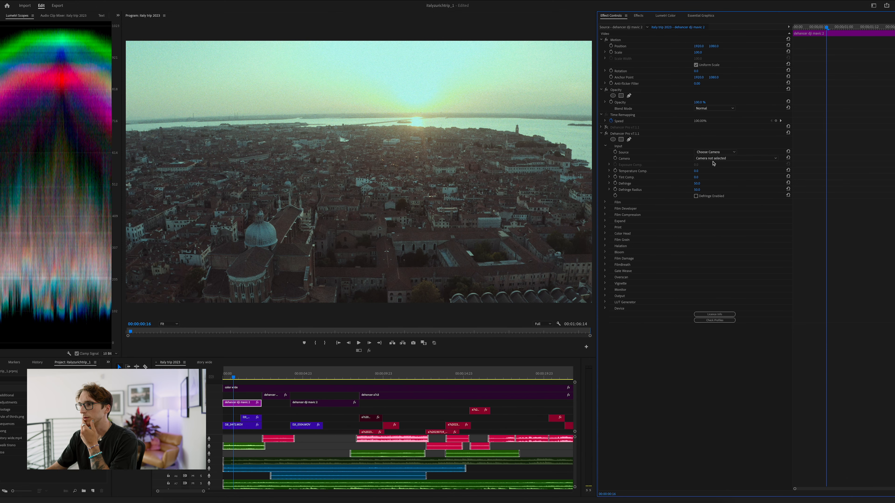
click(712, 159)
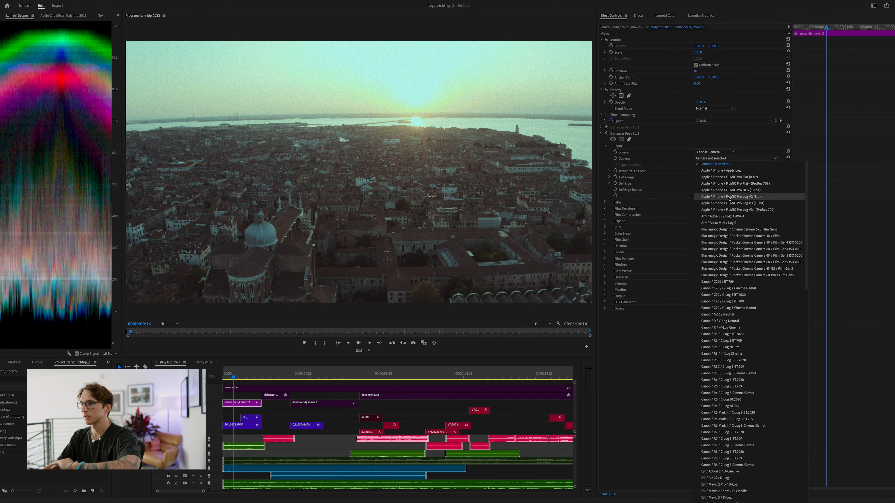
scroll(734, 250, down, 3)
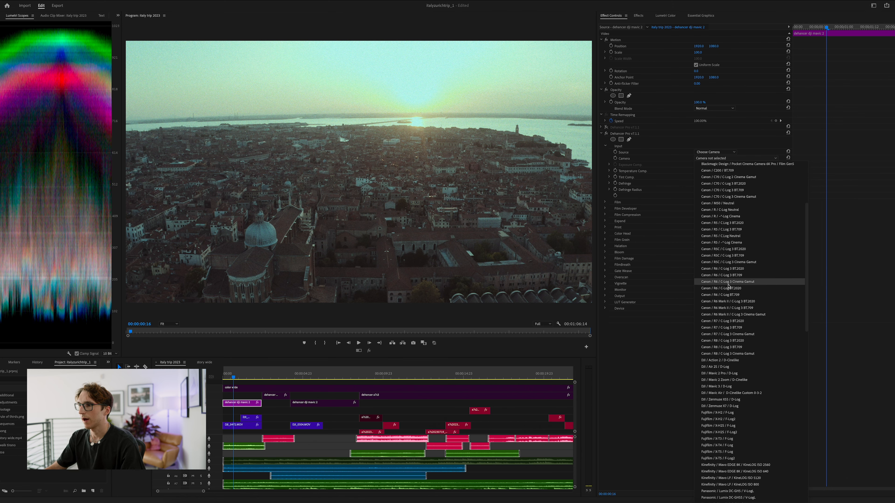
scroll(728, 297, down, 1)
scroll(720, 294, down, 1)
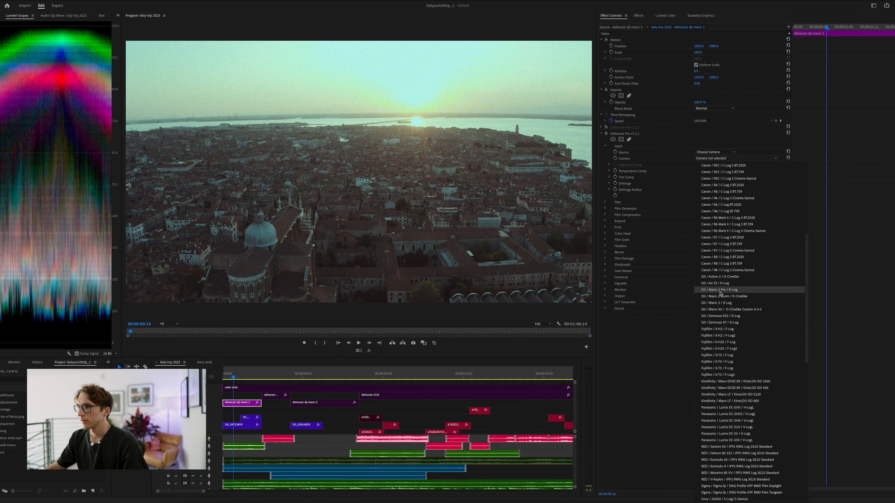
click(720, 290)
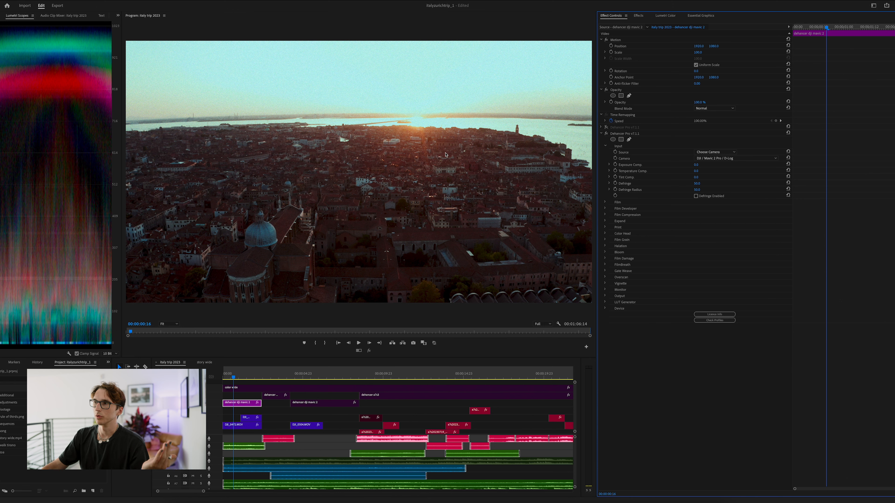
Try the Agfa Agfacolor 100, Agfacolor Portrait XPS 160 and AGFA Chrome RSX II 200 film profiles on the new Dehancer effect
click(605, 146)
click(605, 153)
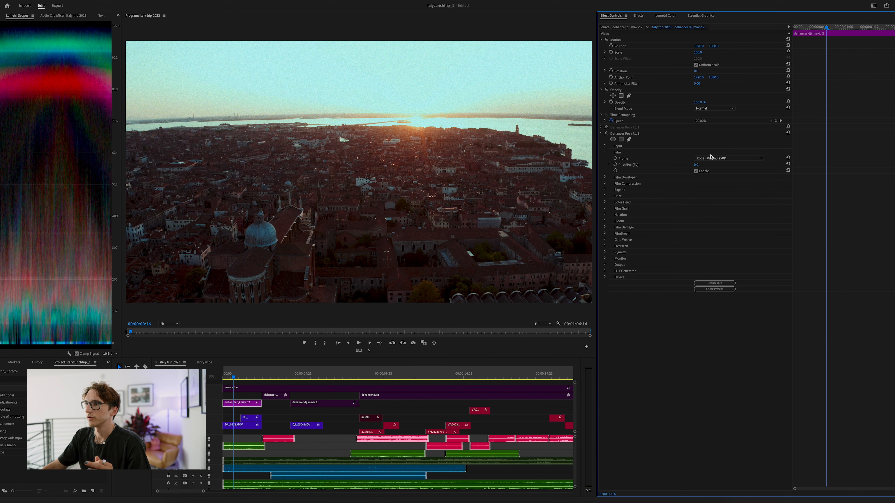
click(730, 159)
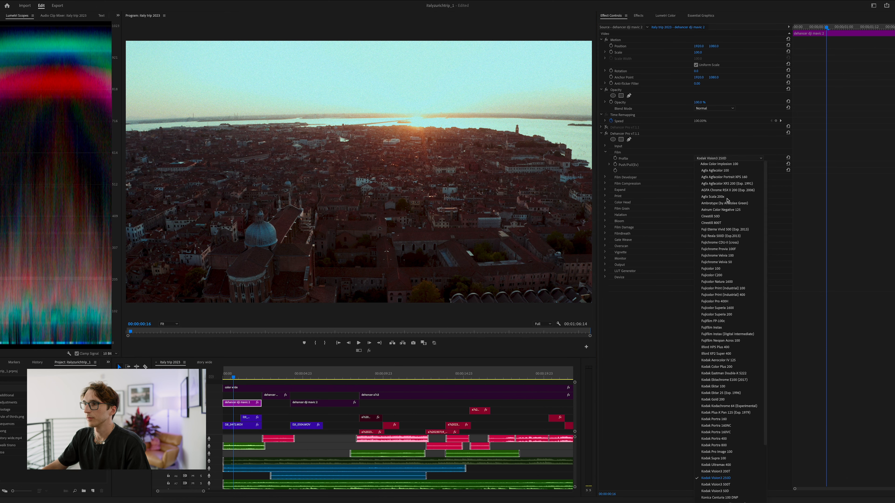
scroll(723, 240, down, 3)
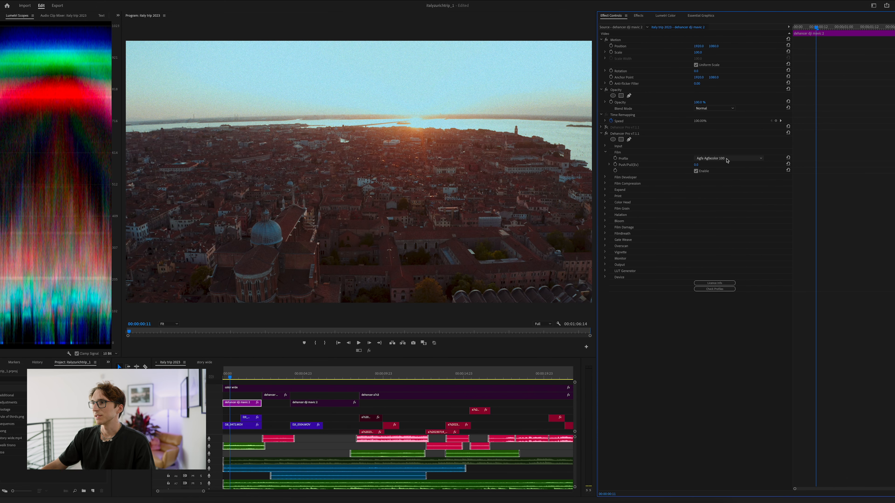
click(727, 158)
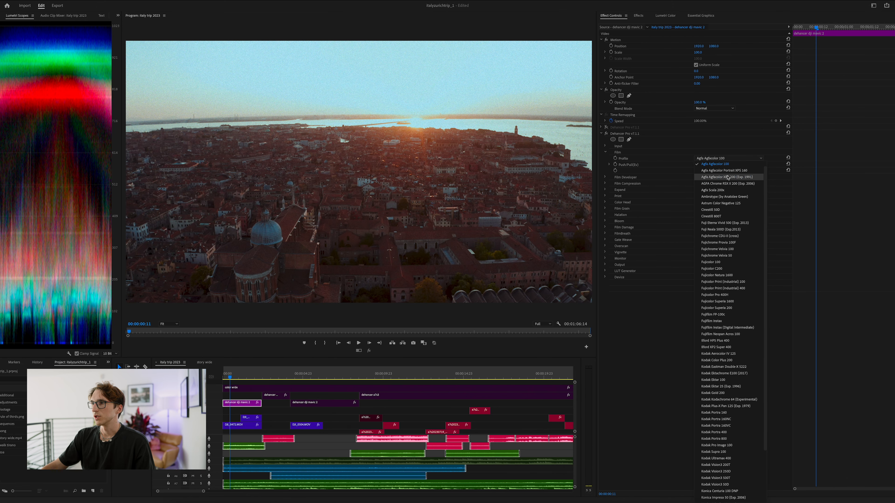
click(727, 159)
click(727, 160)
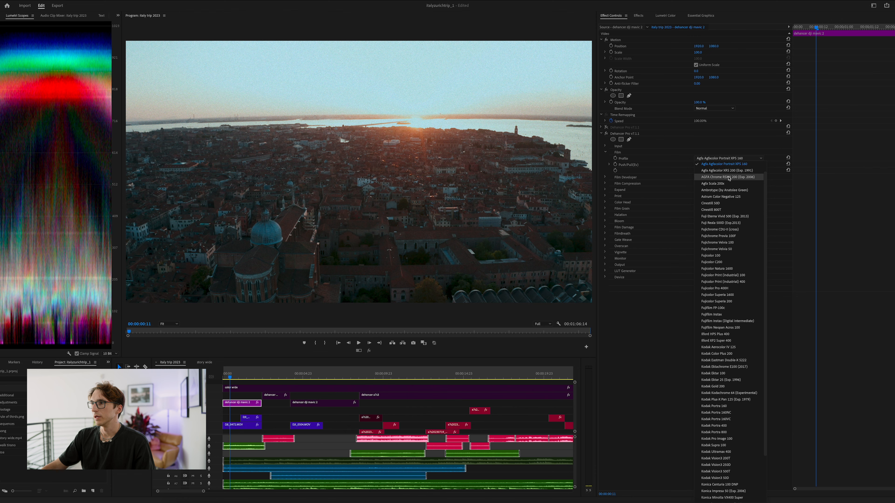
click(727, 178)
click(727, 161)
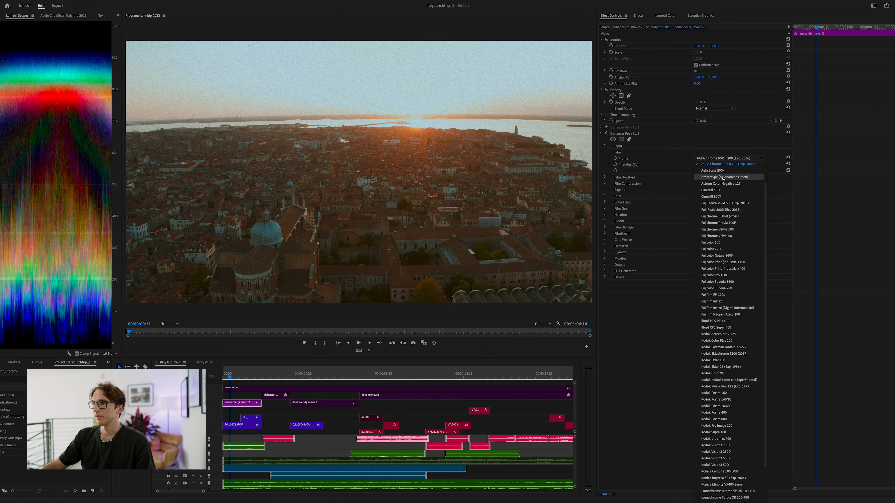
click(723, 188)
Try the Kodak Ektachrome E100 (2017), Kodak Eastman Double-X 5222 and Ilford XP2 Super 400 film profiles
click(722, 160)
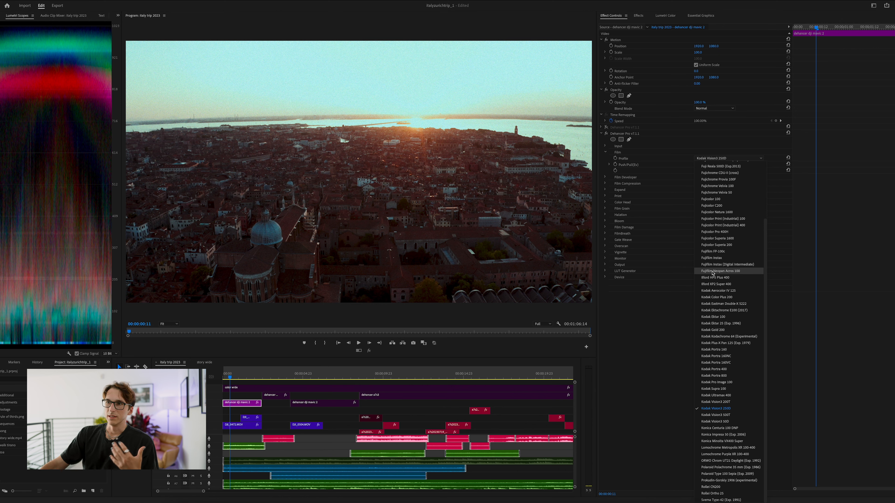
click(724, 310)
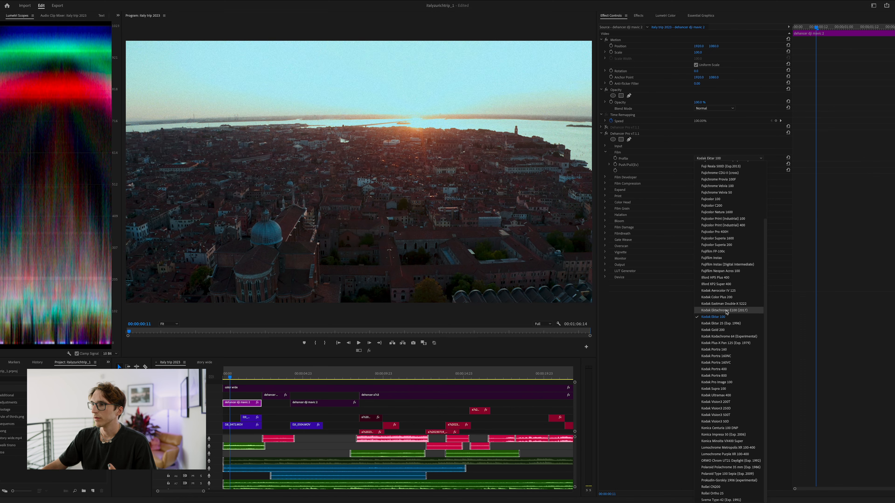
click(729, 159)
click(723, 304)
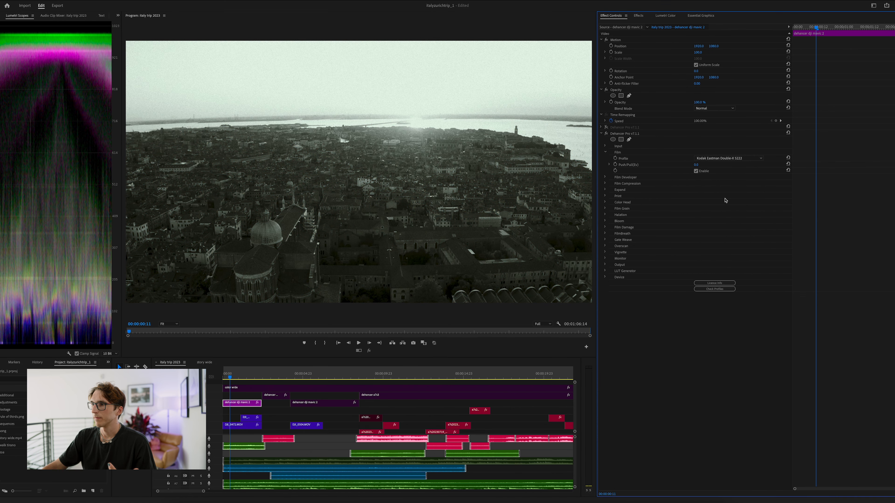
click(724, 158)
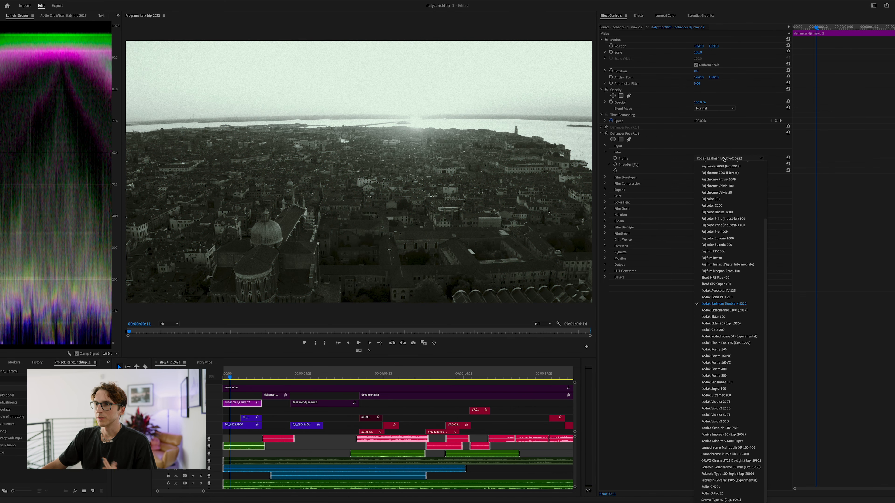
click(717, 284)
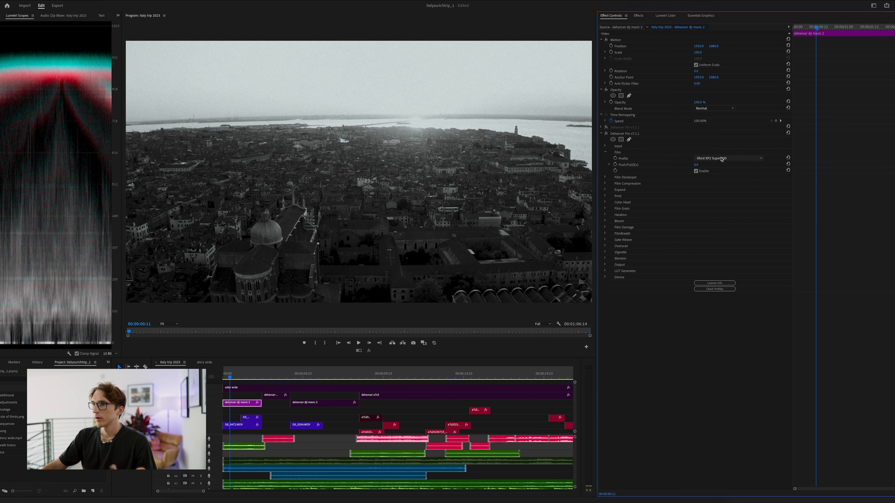
Try the Fujichrome Velvia 100 and Velvia 50 film profiles, and settle on Kodak Gold 200 as the film profile
click(721, 159)
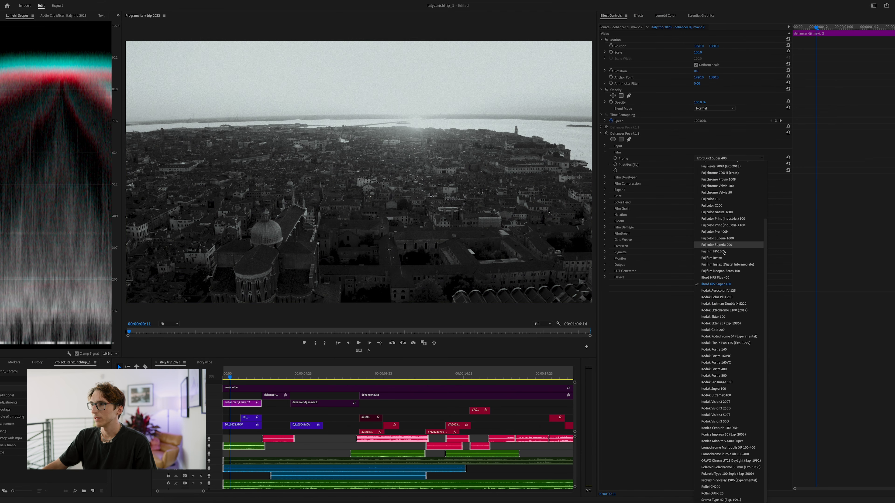
click(717, 185)
click(718, 159)
click(719, 191)
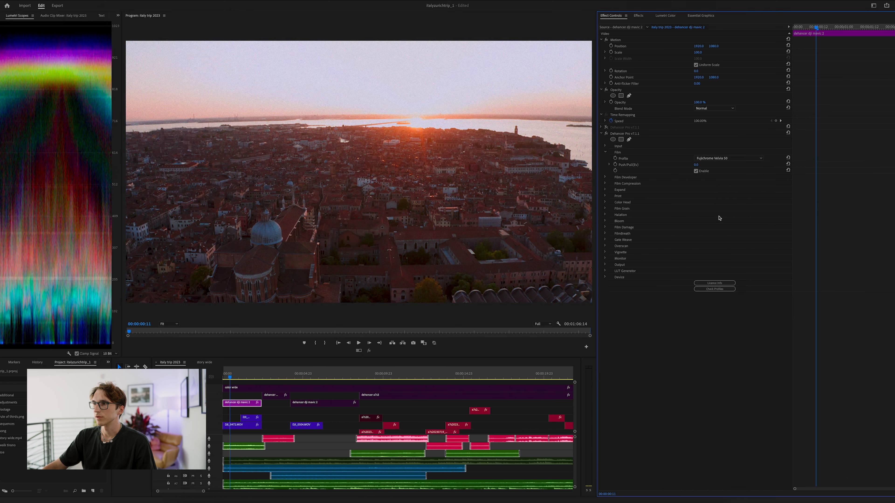
click(722, 160)
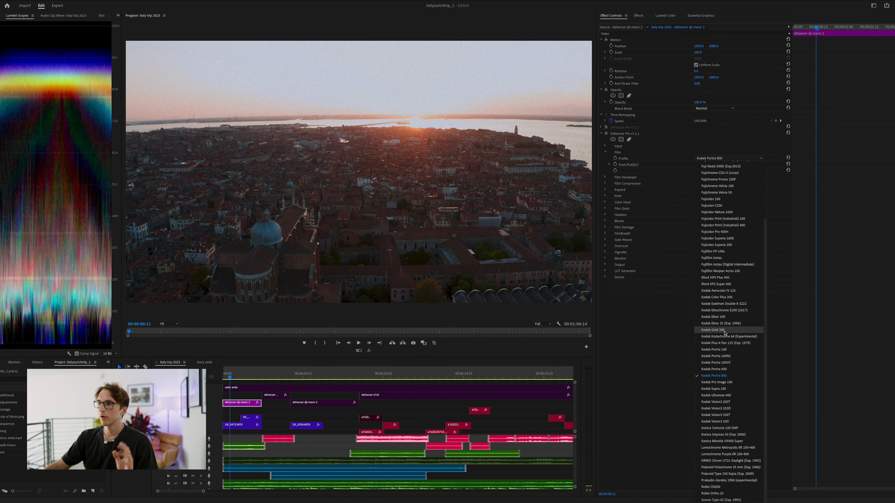
click(718, 330)
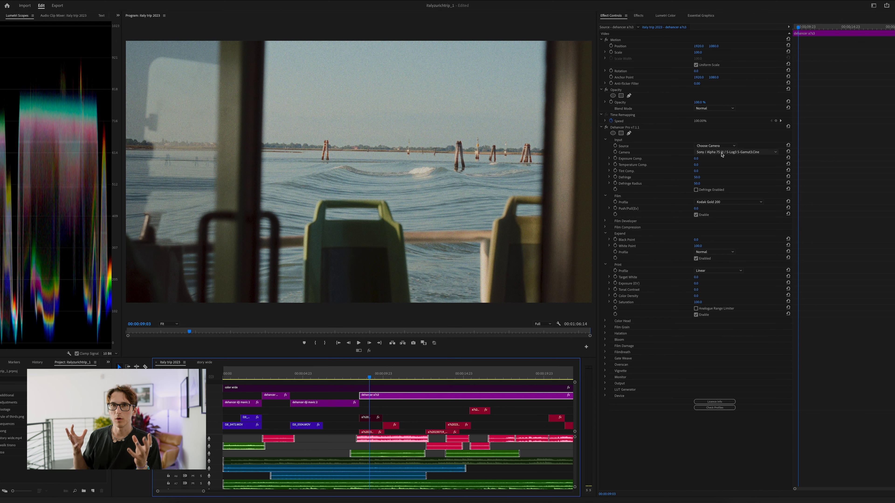
Scrub through the later clips of the italy trip 2023 sequence to review the Dehancer look on different shots
click(378, 404)
key(minus)
key(minus)
click(316, 378)
drag(317, 378, 324, 382)
key(=)
click(324, 380)
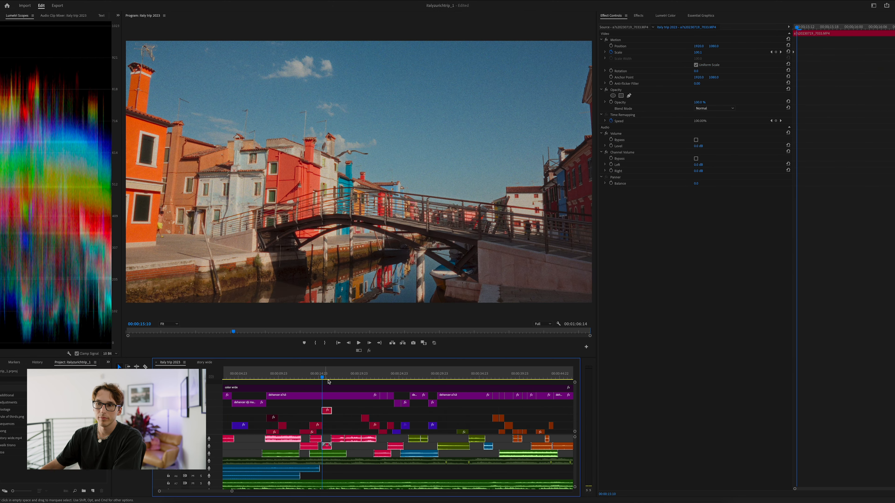
drag(396, 377, 481, 380)
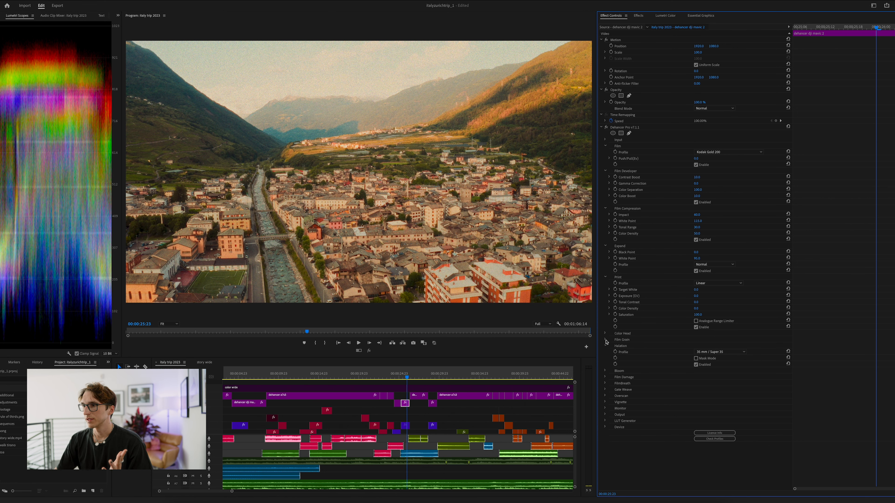
Set the Film Grain profile of the mountain town drone shot's Dehancer effect to 35 mm ISO 250 and magnify the preview to 200%
click(605, 340)
scroll(631, 353, down, 3)
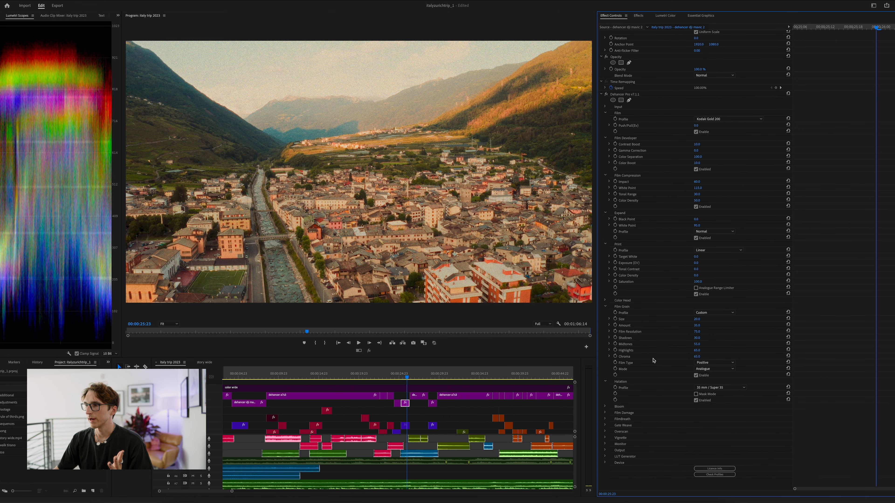
click(713, 312)
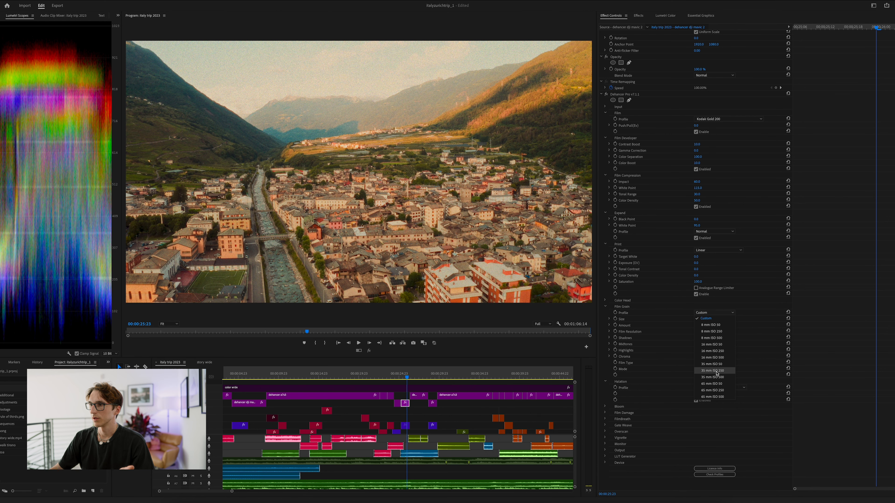
click(715, 371)
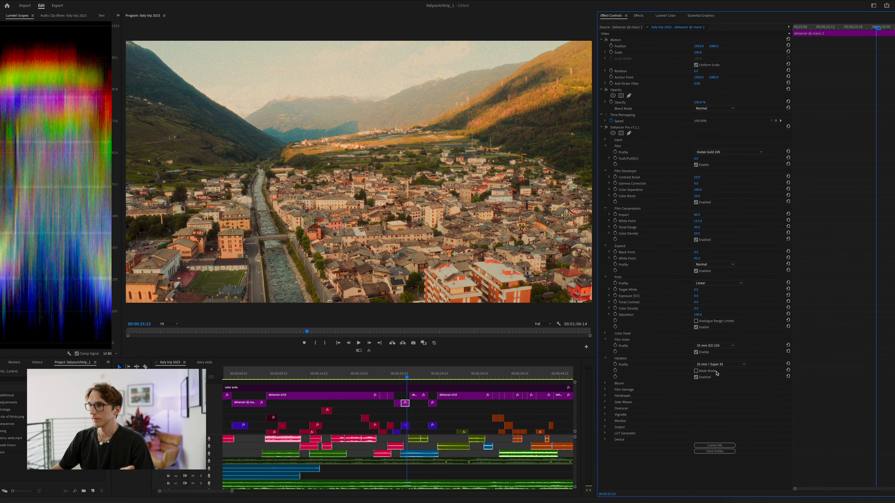
click(178, 325)
click(167, 365)
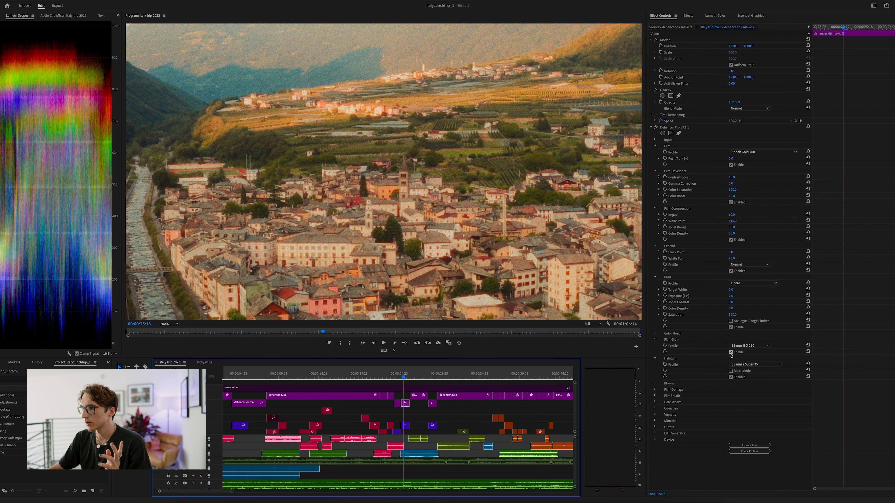
Turn off Film Grain, Halation and Bloom in the Dehancer effect of the mountain town drone shot
click(730, 352)
click(730, 377)
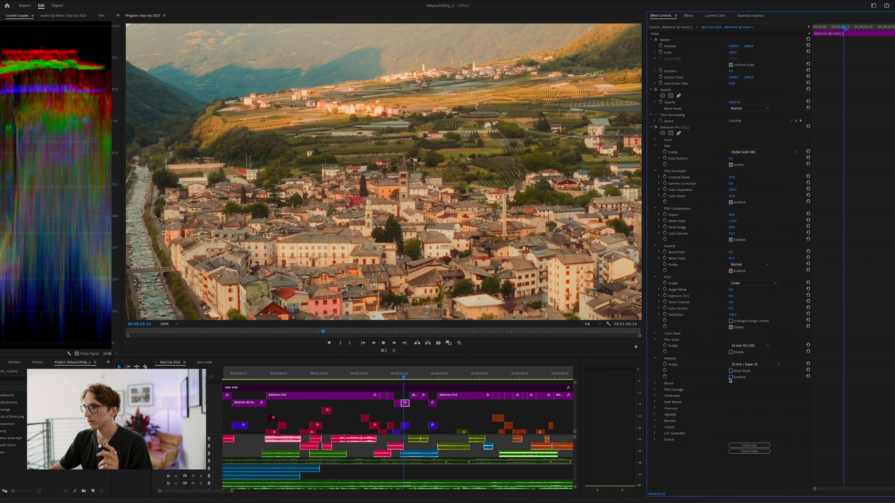
click(653, 383)
click(730, 402)
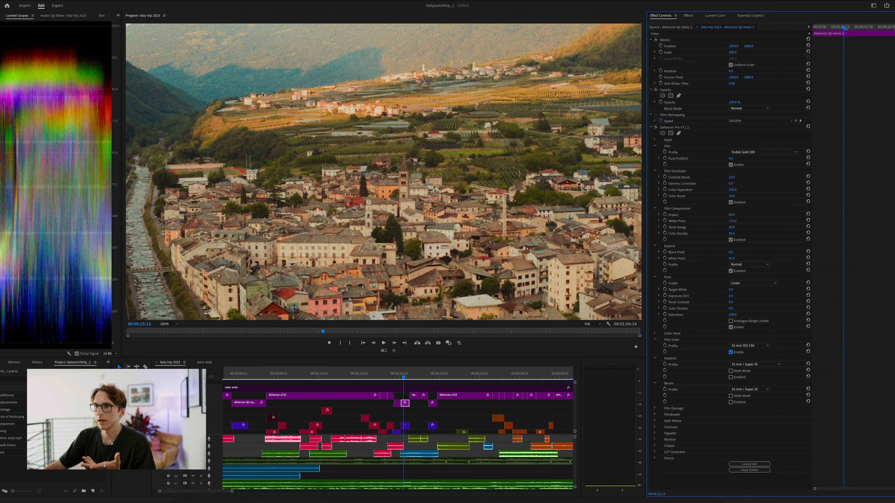
Fit the whole drone shot in the preview and toggle Film Grain to compare its effect at that size
click(170, 326)
click(169, 329)
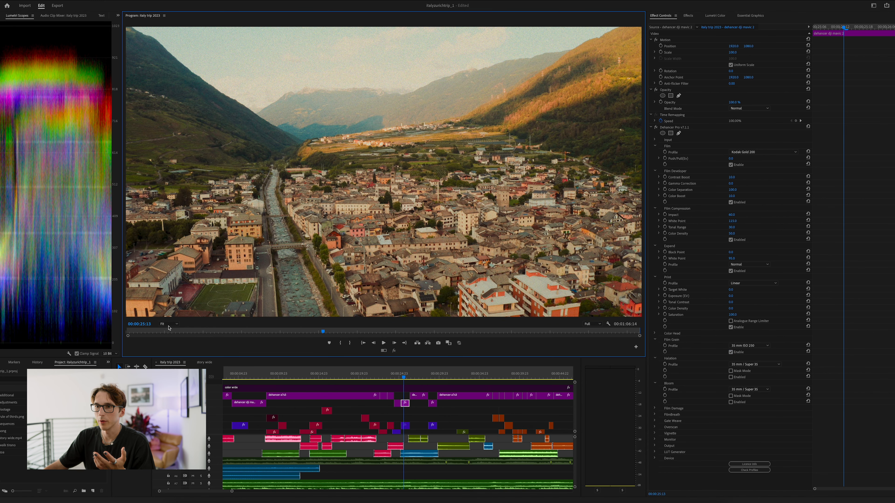
click(730, 352)
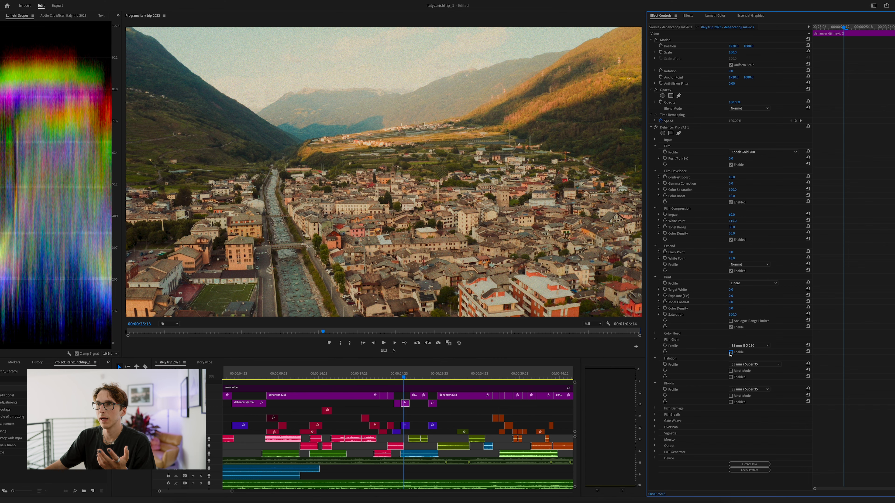
Magnify the preview to 200% and enable Halation and Bloom in the drone shot's Dehancer effect
click(170, 325)
click(170, 336)
click(730, 377)
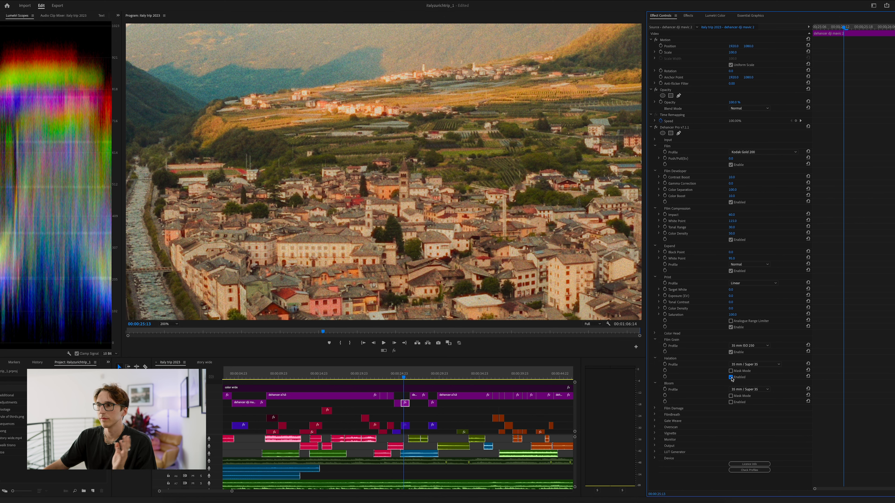
click(731, 402)
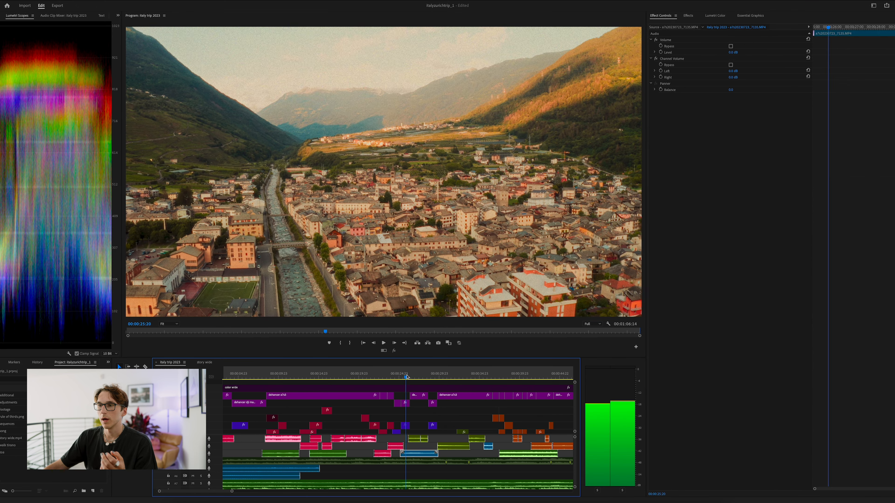
Go to the river shot with the stone banks and disable Bloom in its dehancer a7s3 adjustment layer
drag(407, 377, 414, 378)
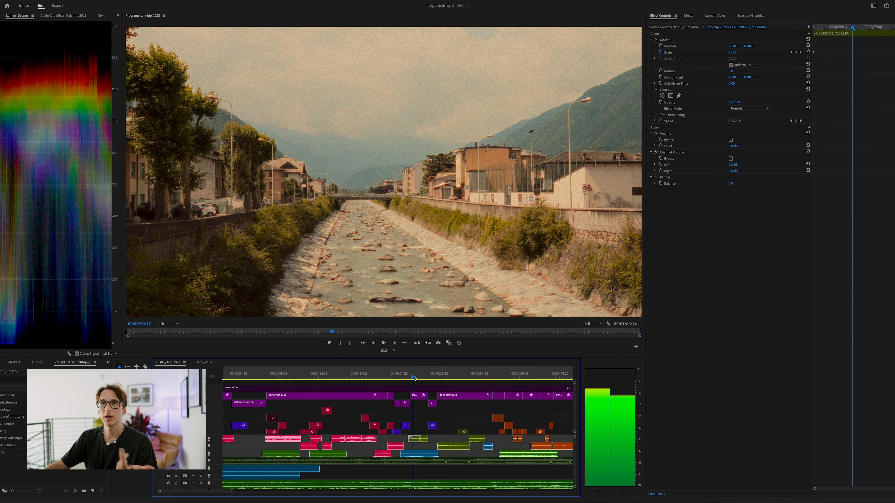
click(418, 395)
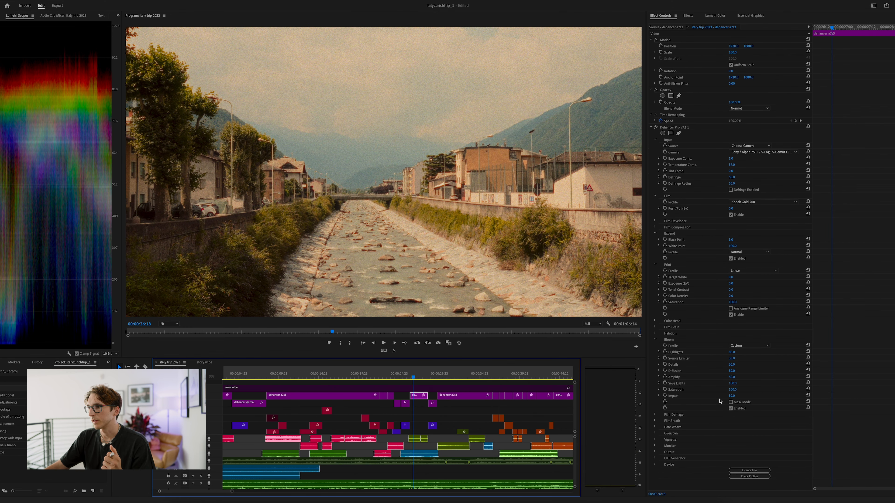
click(730, 408)
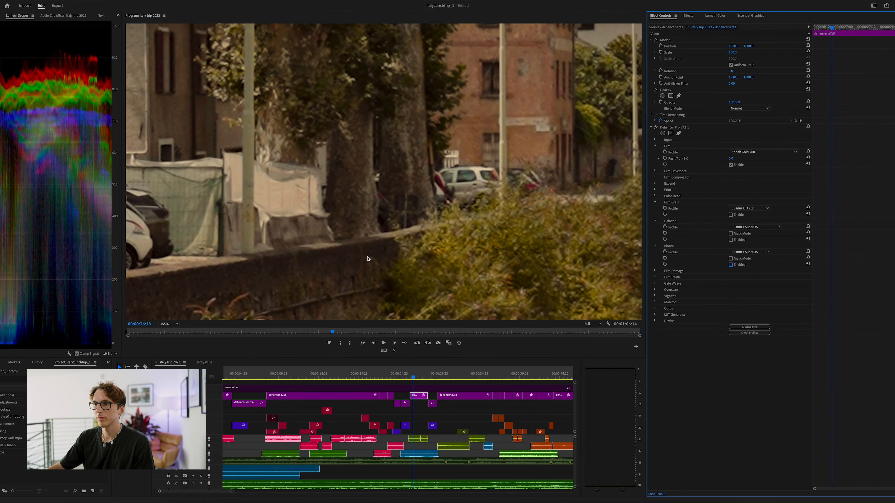
Enable Bloom, Halation and Film Grain one after another in the river shot's Dehancer effect
click(731, 265)
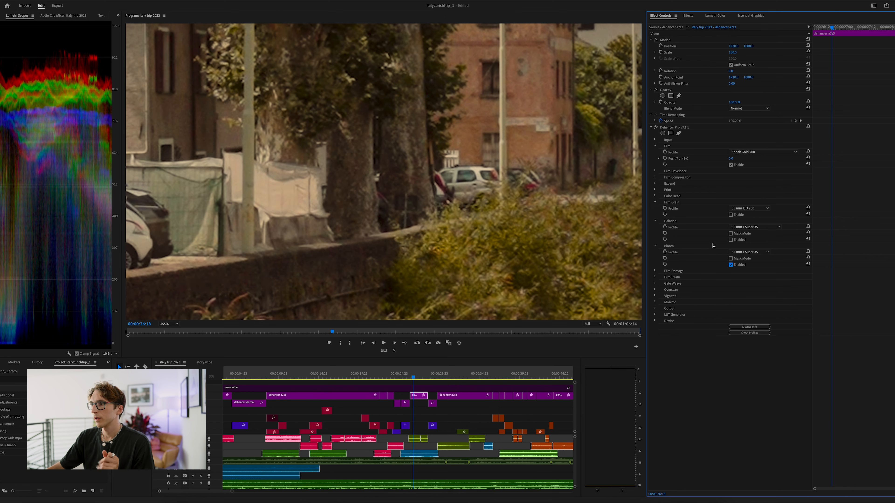
click(730, 240)
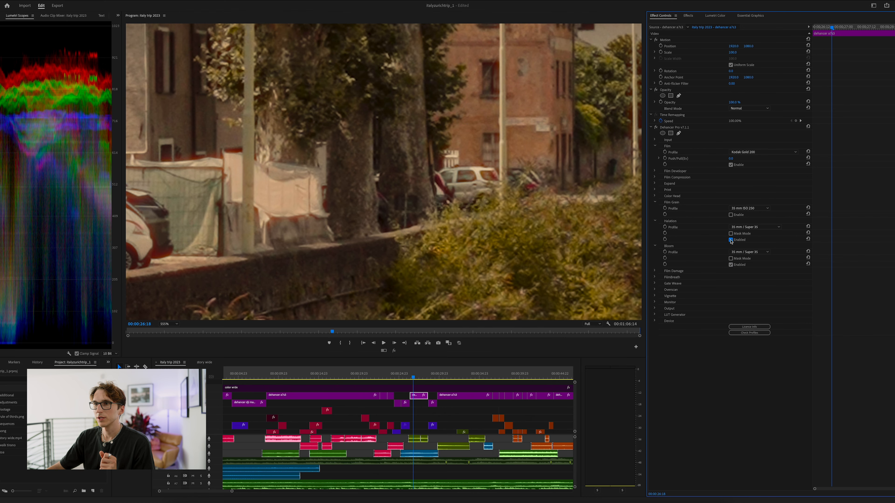
click(730, 215)
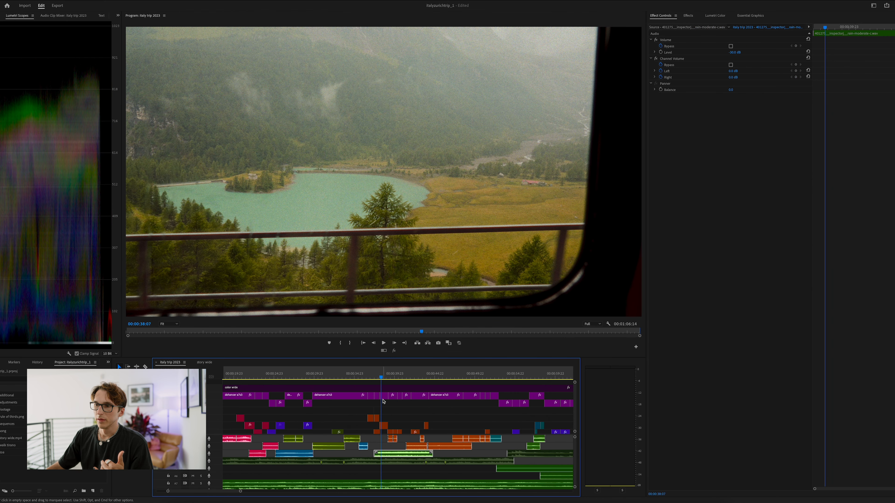
Select the adjustment layer over the train-window lake shot and reset the Contrast Boost of its Film Developer settings
click(384, 400)
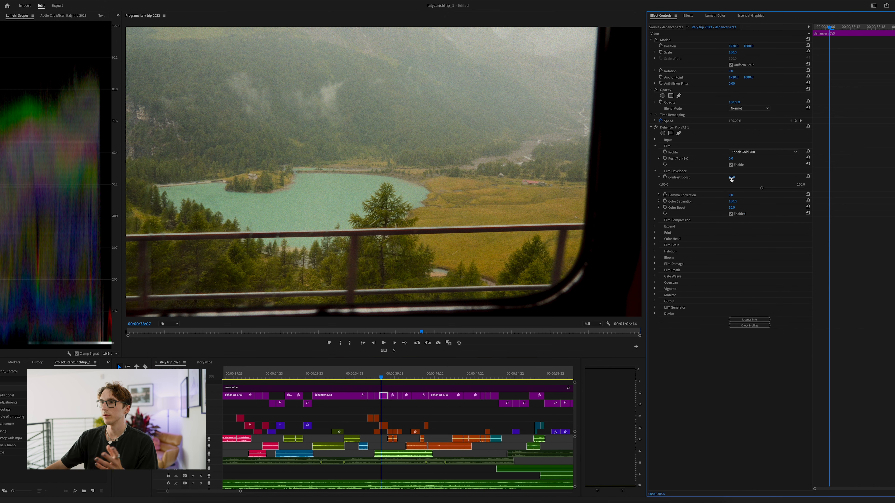
drag(731, 180, 733, 179)
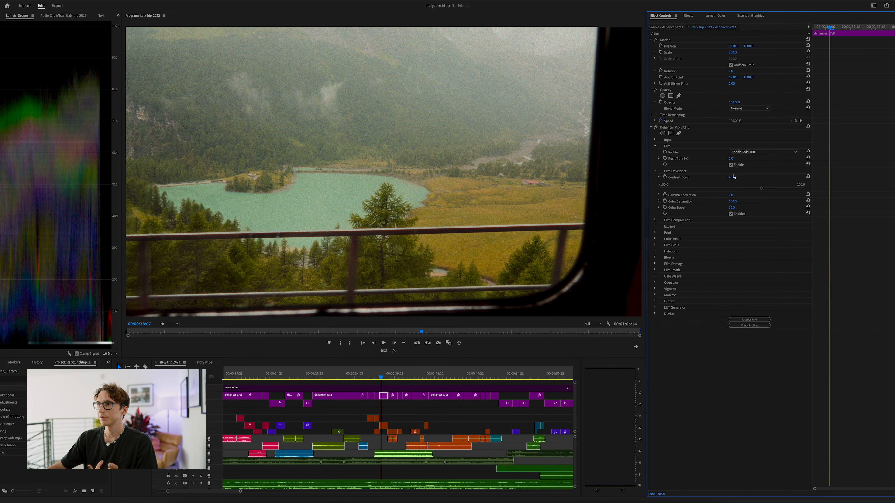
click(807, 177)
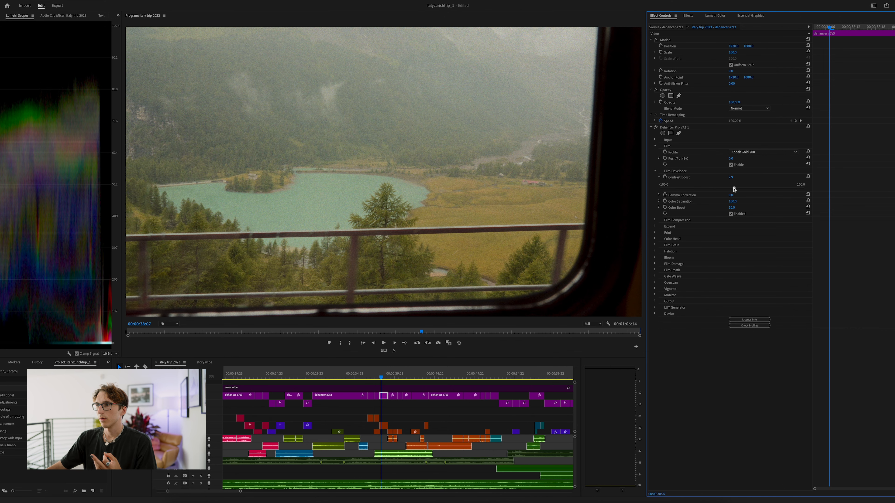
click(659, 178)
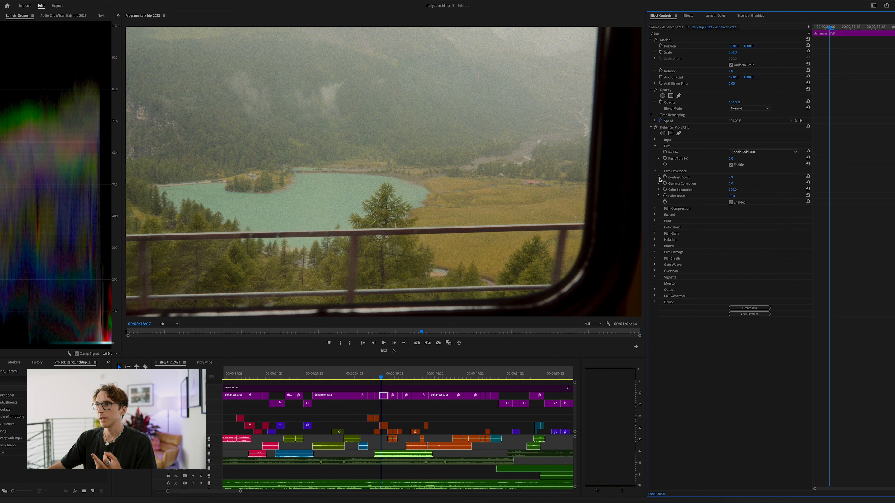
click(659, 178)
Try the extreme Contrast Boost values of -100 and 100 on the train-window lake shot
drag(739, 189, 651, 189)
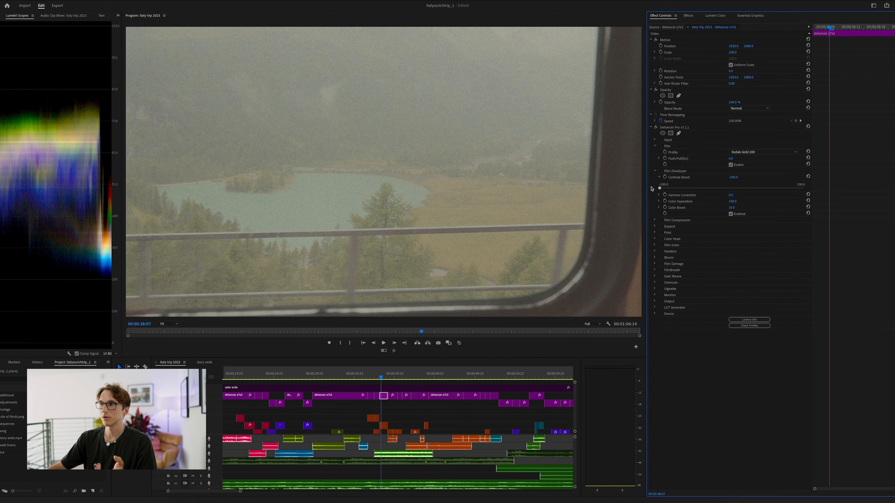
drag(650, 190, 812, 200)
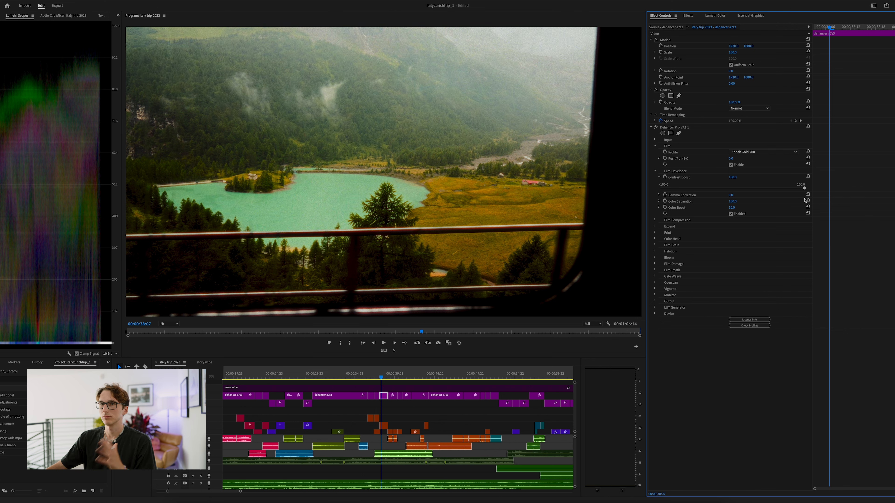
drag(804, 201, 760, 202)
Compare the lake shot with Contrast Boost at 0 and settle on a value of 40
click(732, 177)
text(0)
key(Return)
click(736, 176)
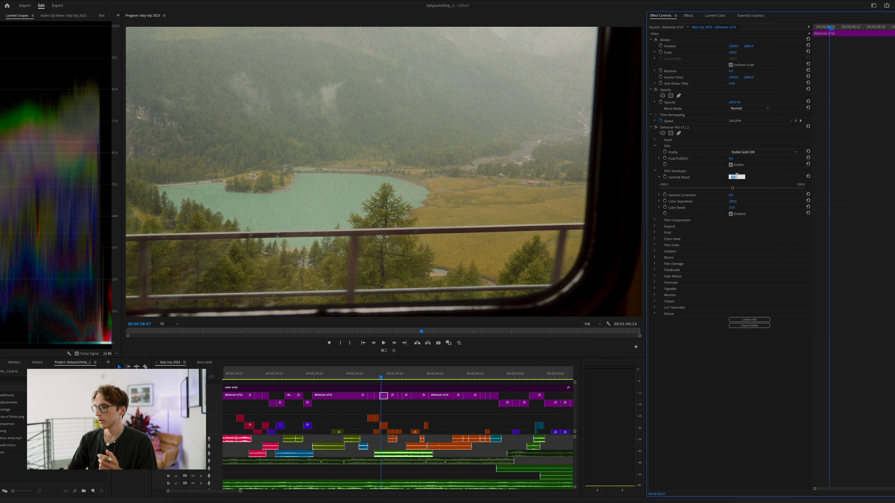
text(40)
key(Return)
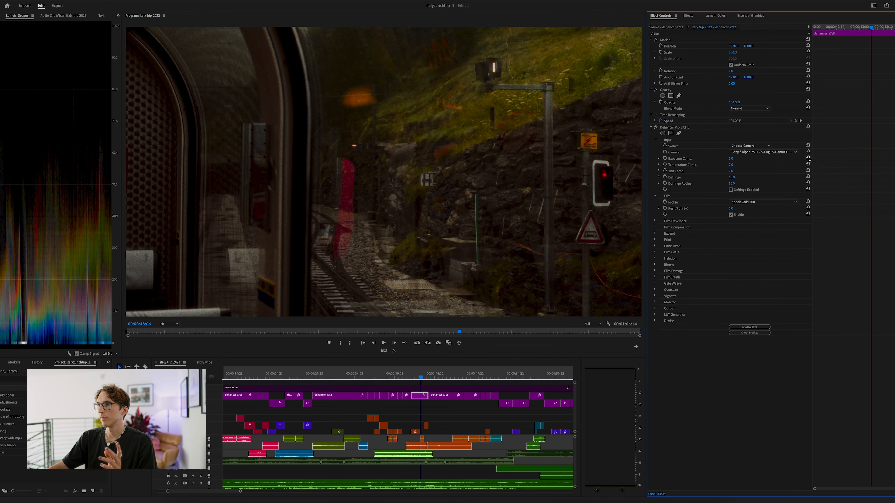
Reset Exposure Comp. in the Dehancer input settings of the dark railway signal shot and set it to 1
click(808, 158)
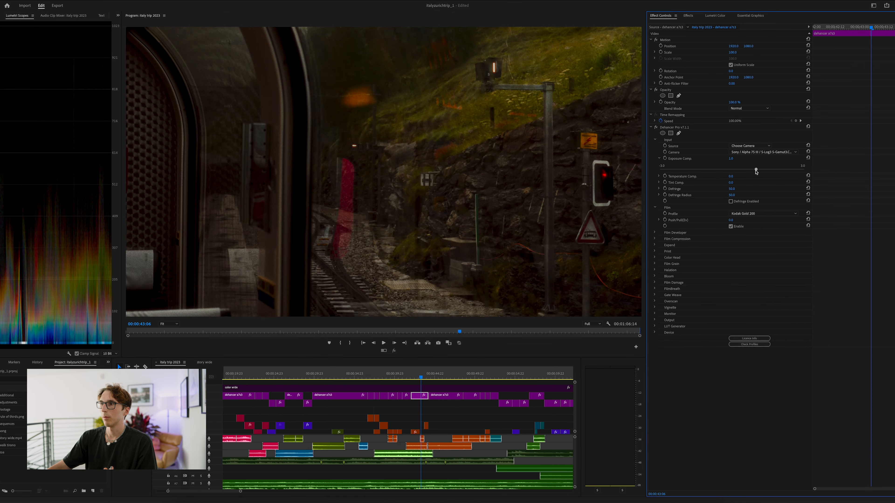
click(734, 159)
text(1)
key(Return)
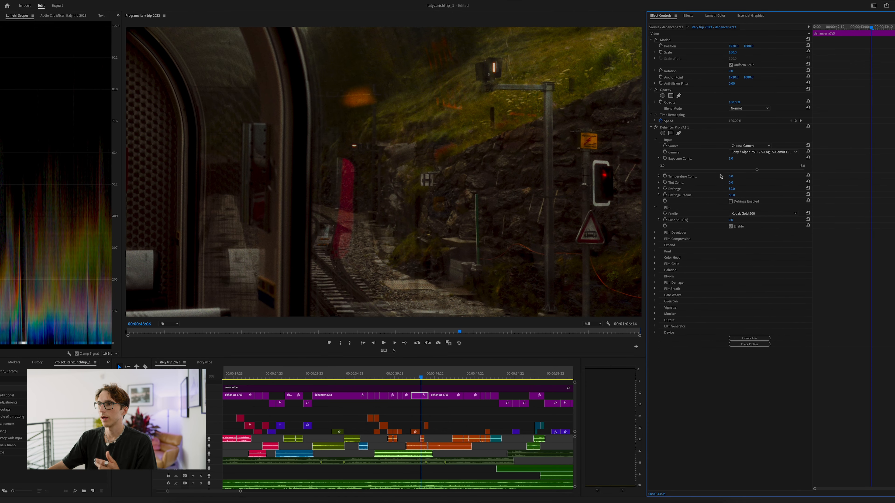